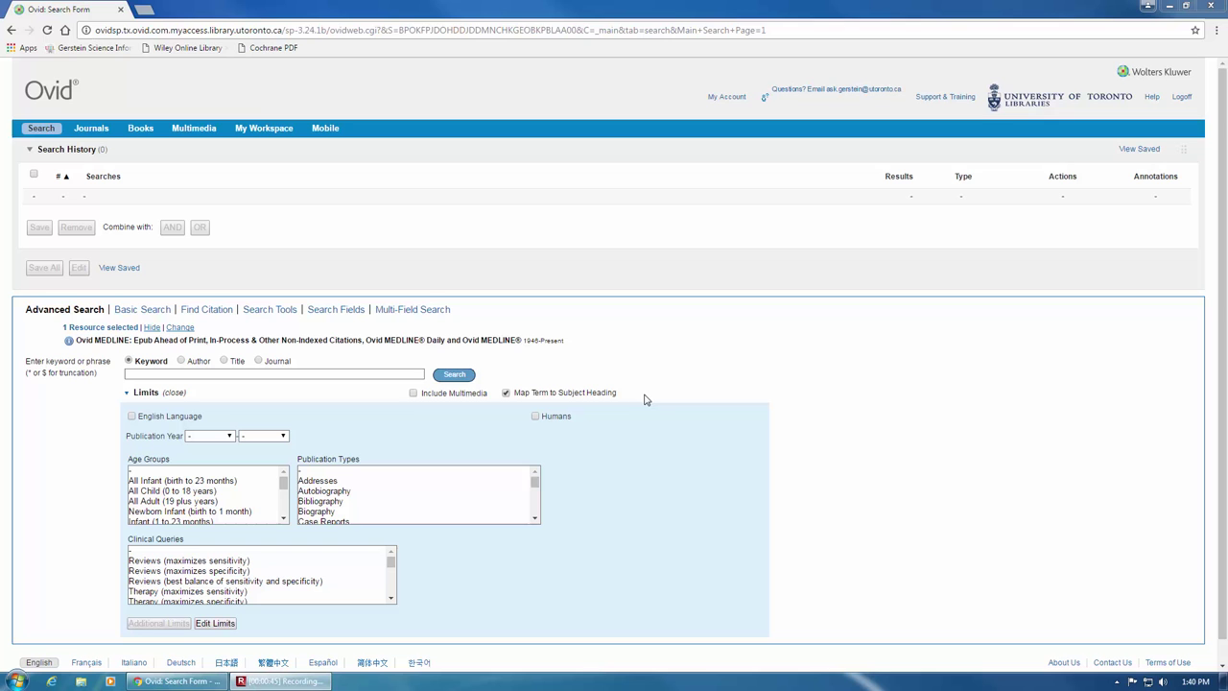
Search for the keyword phrase "nursing homes" mapped to subject headings and read the scope note for Nursing Homes
left_click(417, 373)
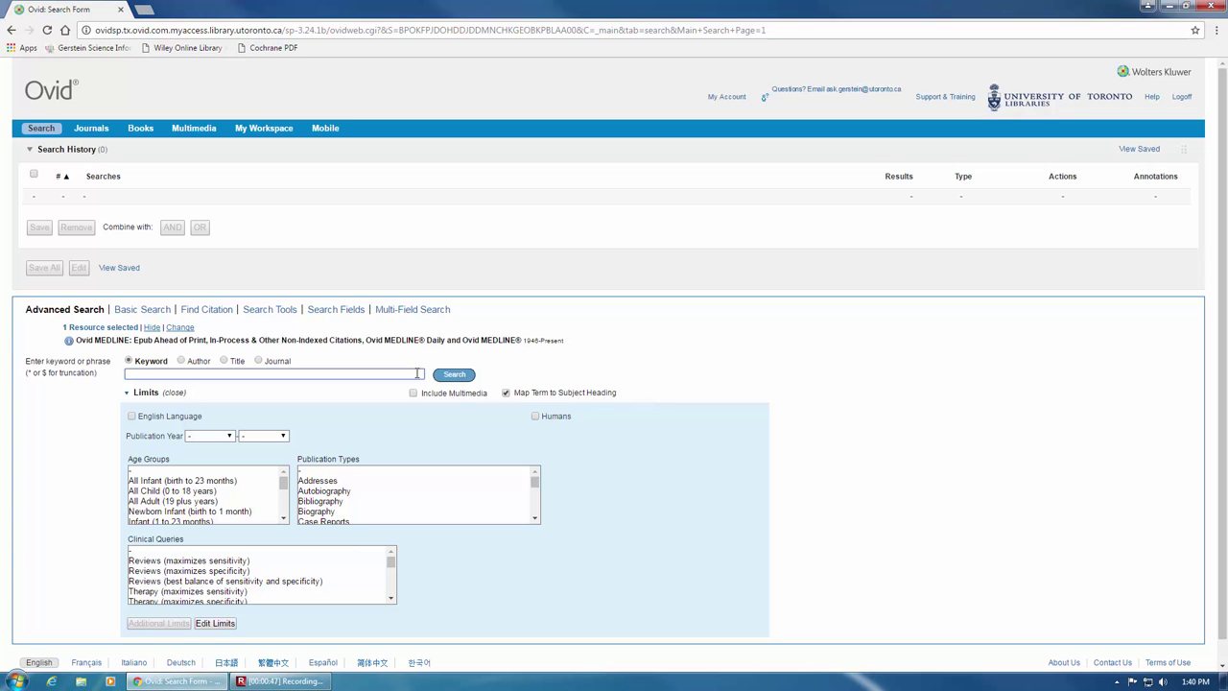
type("nursing homes")
left_click(451, 377)
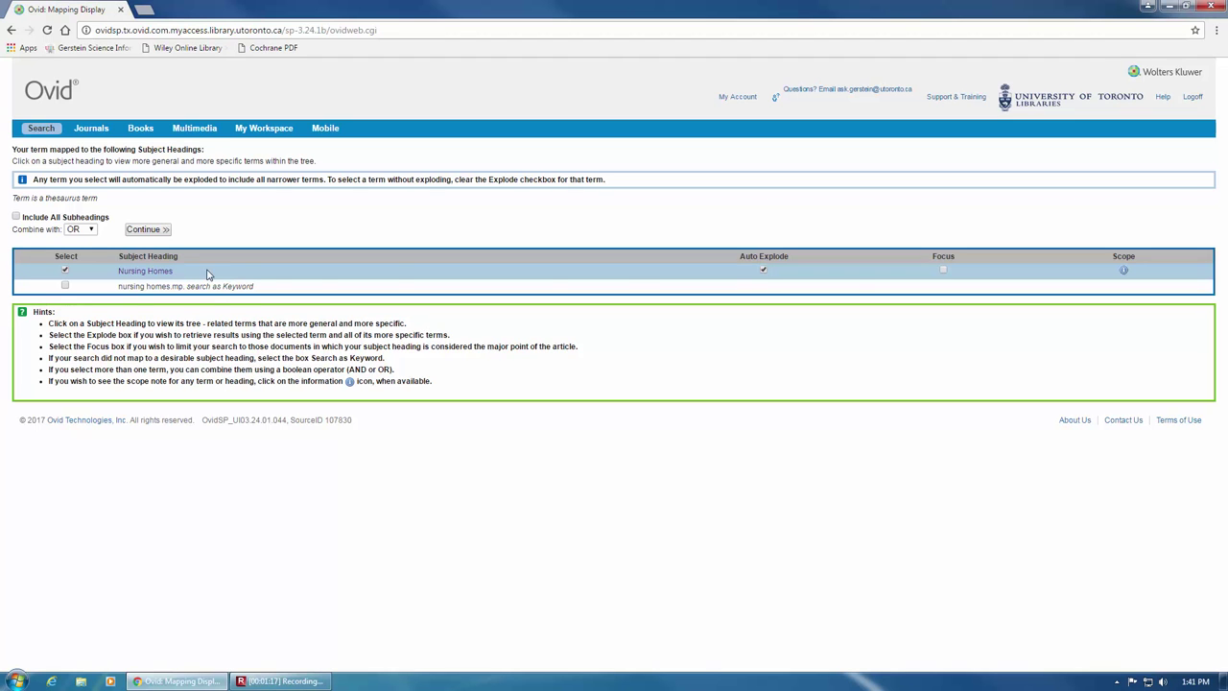
left_click(1124, 275)
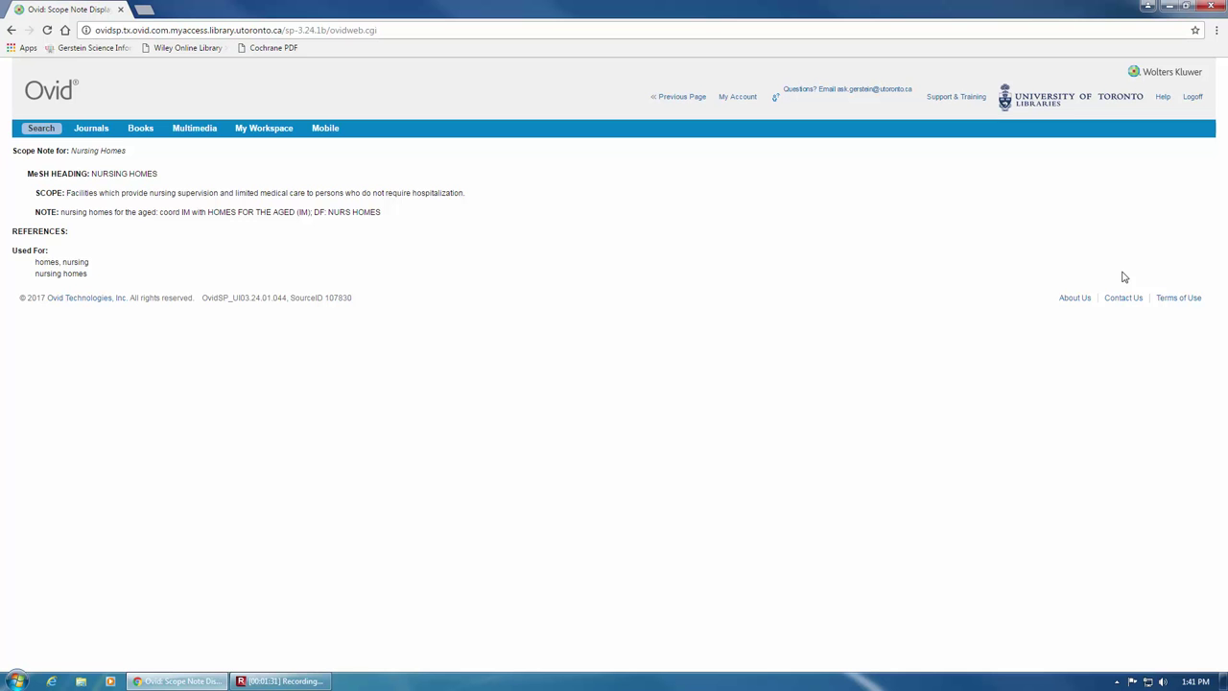
left_click(12, 30)
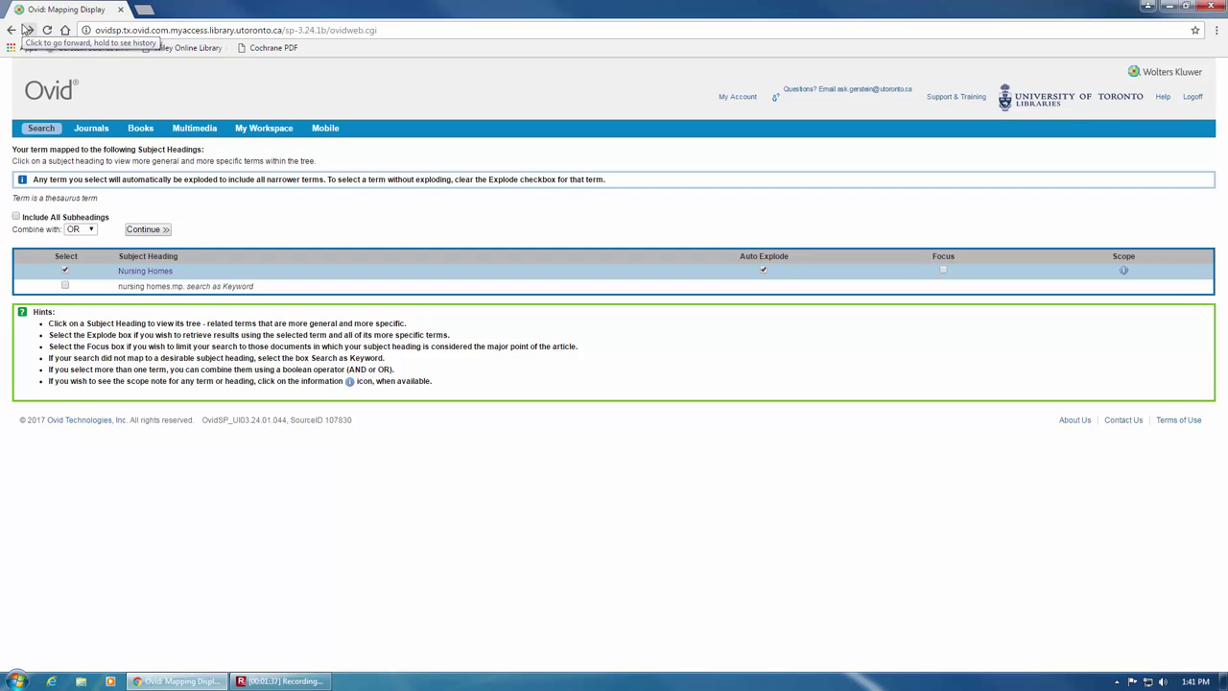
Open the full subject tree for Nursing Homes and examine its broader and narrower headings
left_click(146, 273)
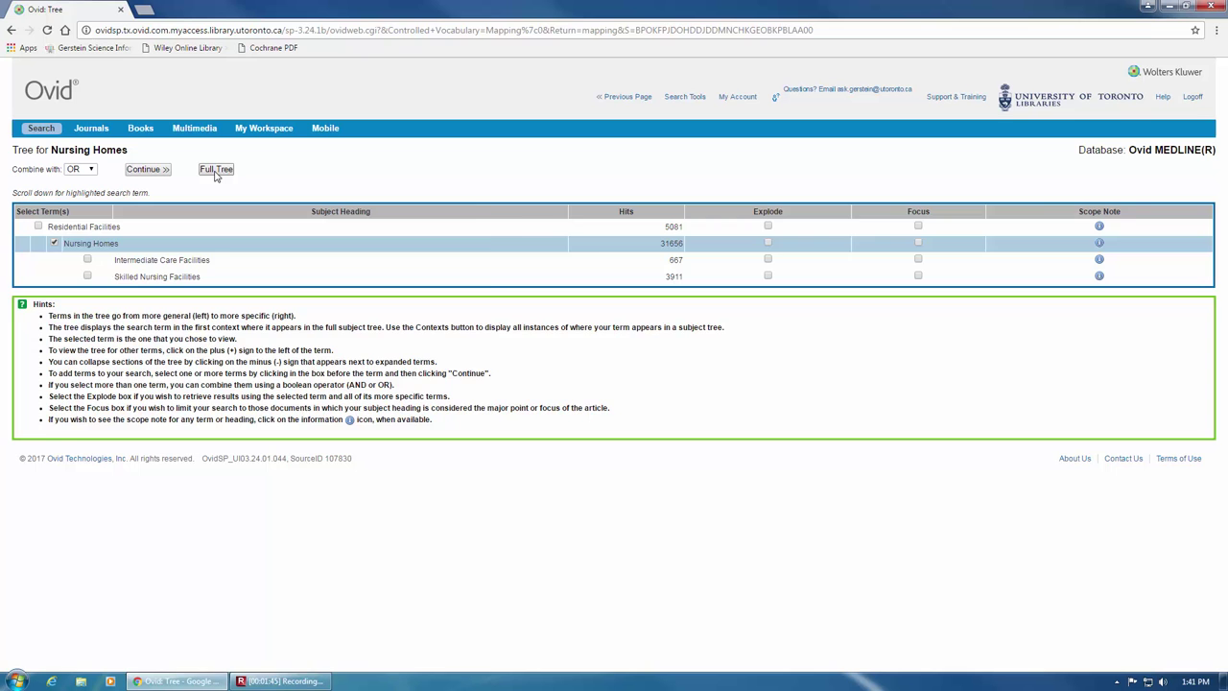
left_click(216, 171)
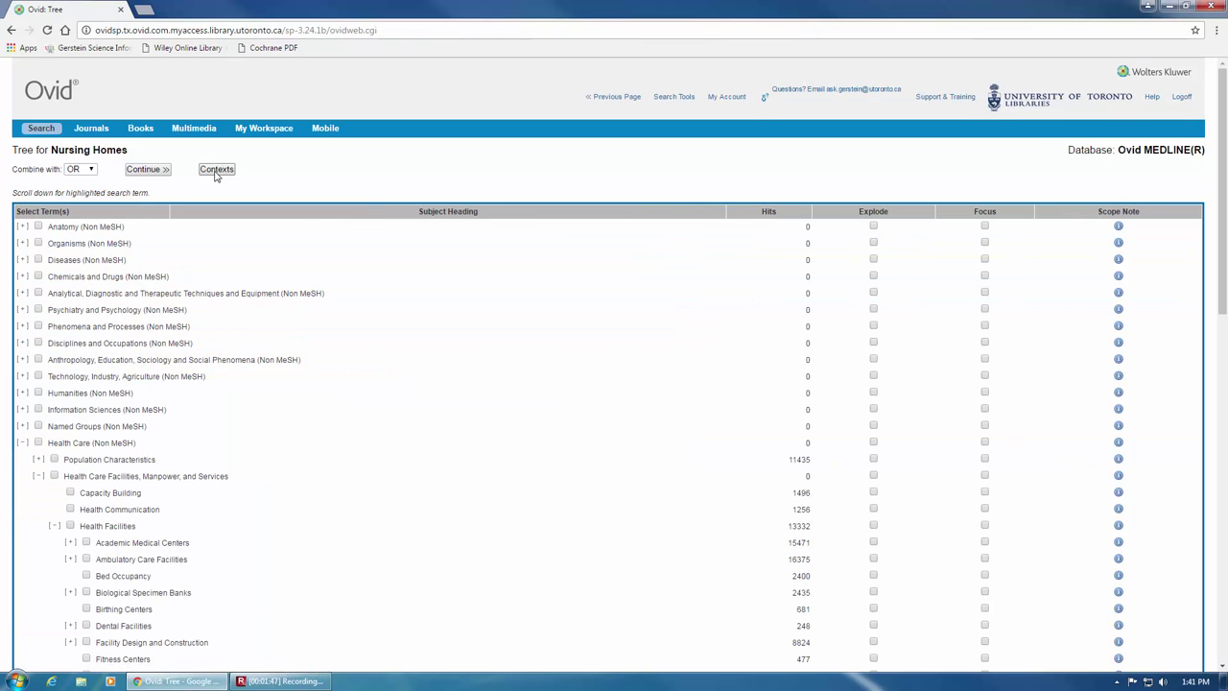
scroll(250, 337, "down", 7)
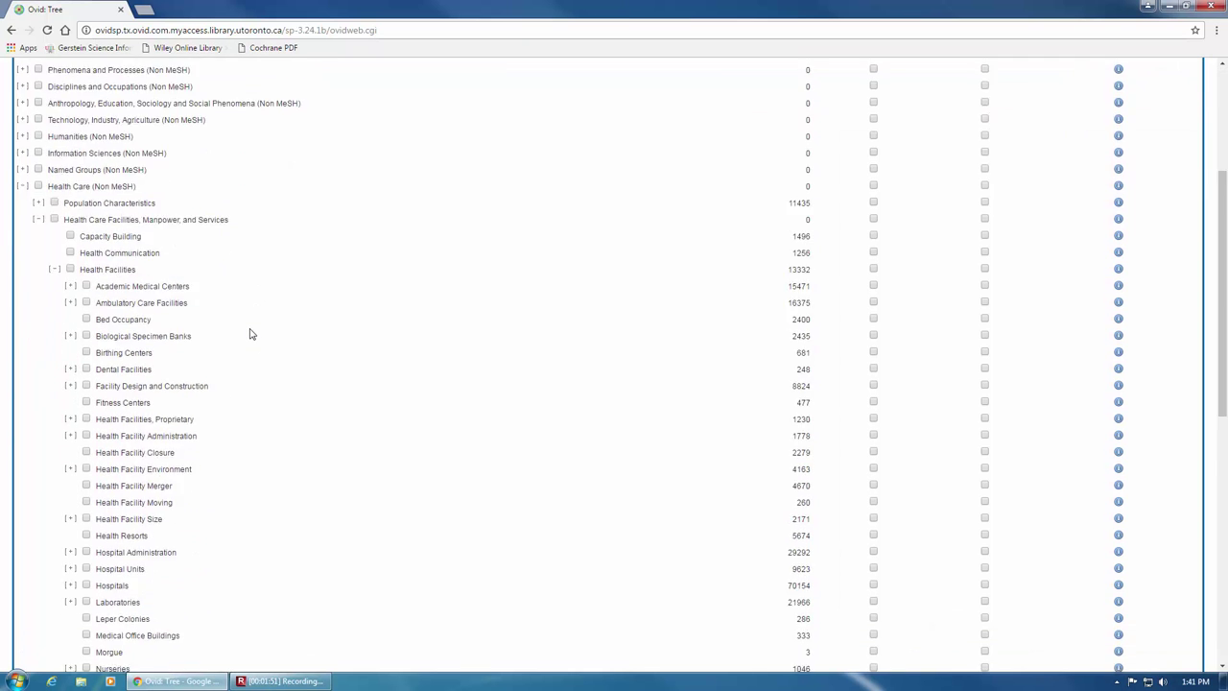
scroll(250, 337, "down", 1)
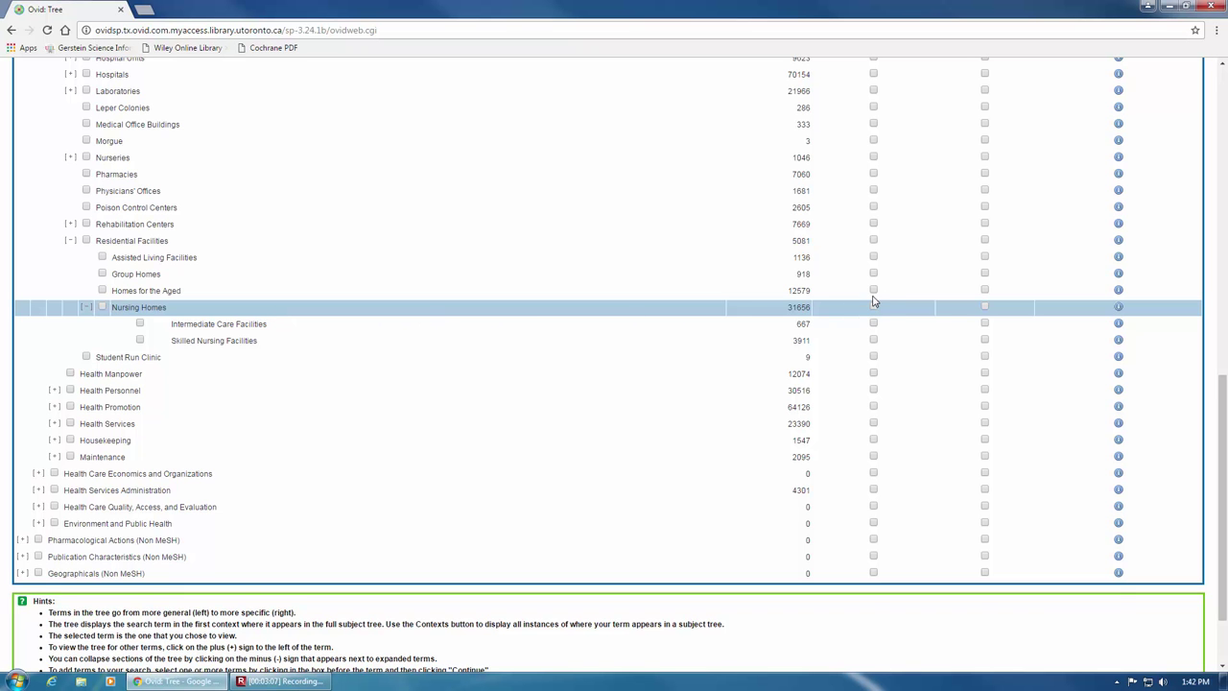
scroll(874, 317, "up", 10)
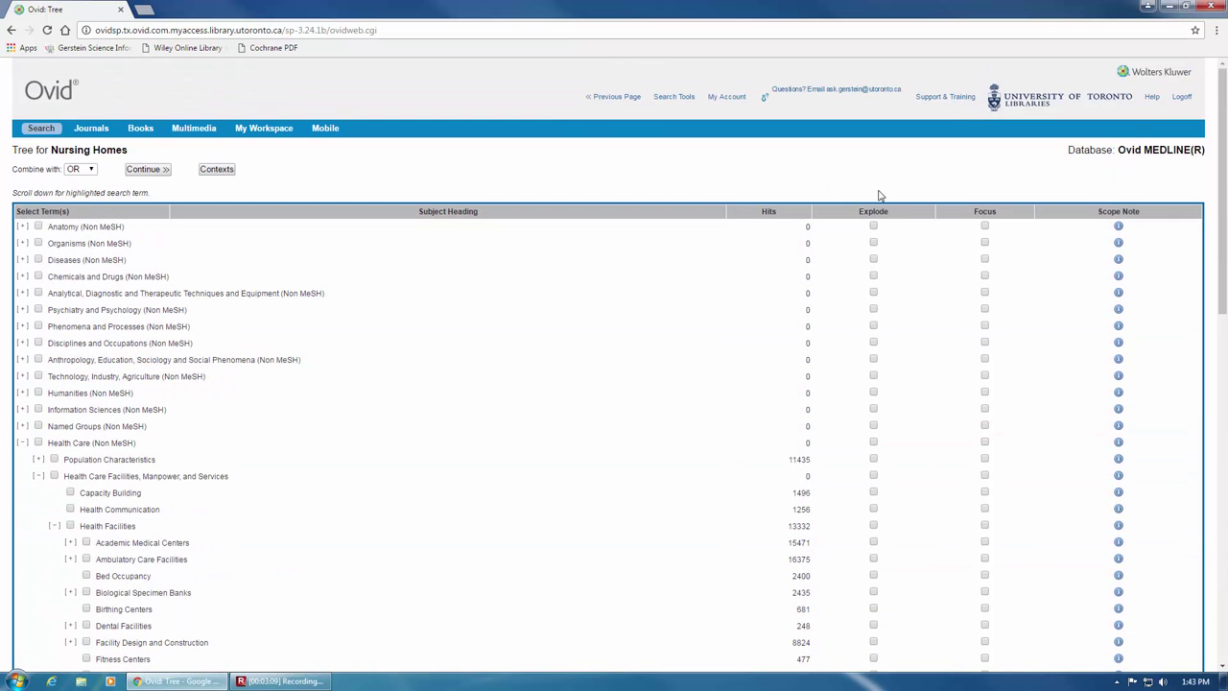
scroll(877, 206, "down", 8)
scroll(877, 220, "down", 1)
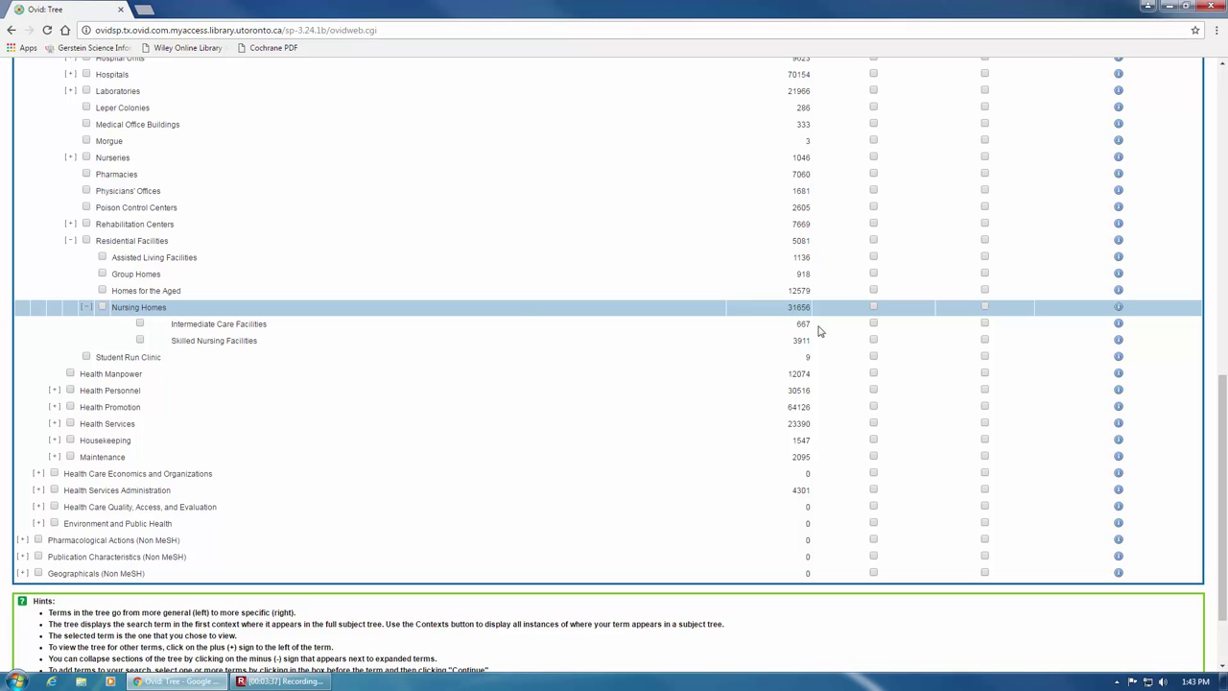
Explode the Nursing Homes heading and run its search without restricting it to any subheadings
left_click(874, 308)
scroll(361, 347, "up", 8)
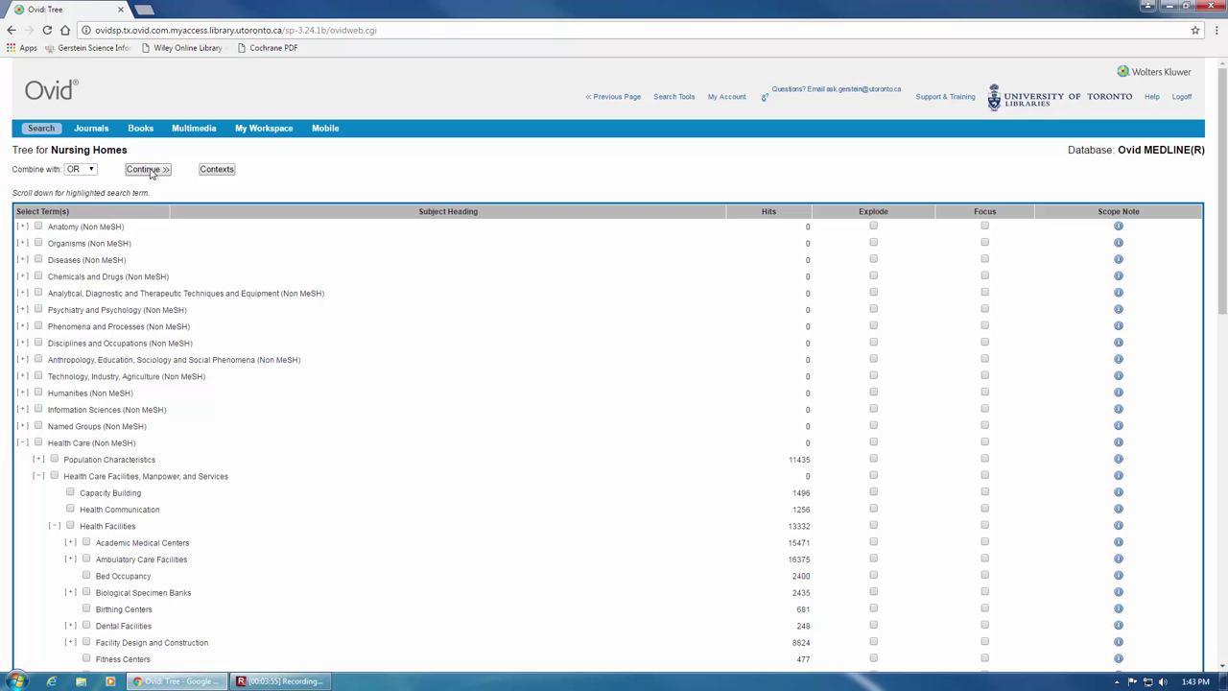
left_click(146, 170)
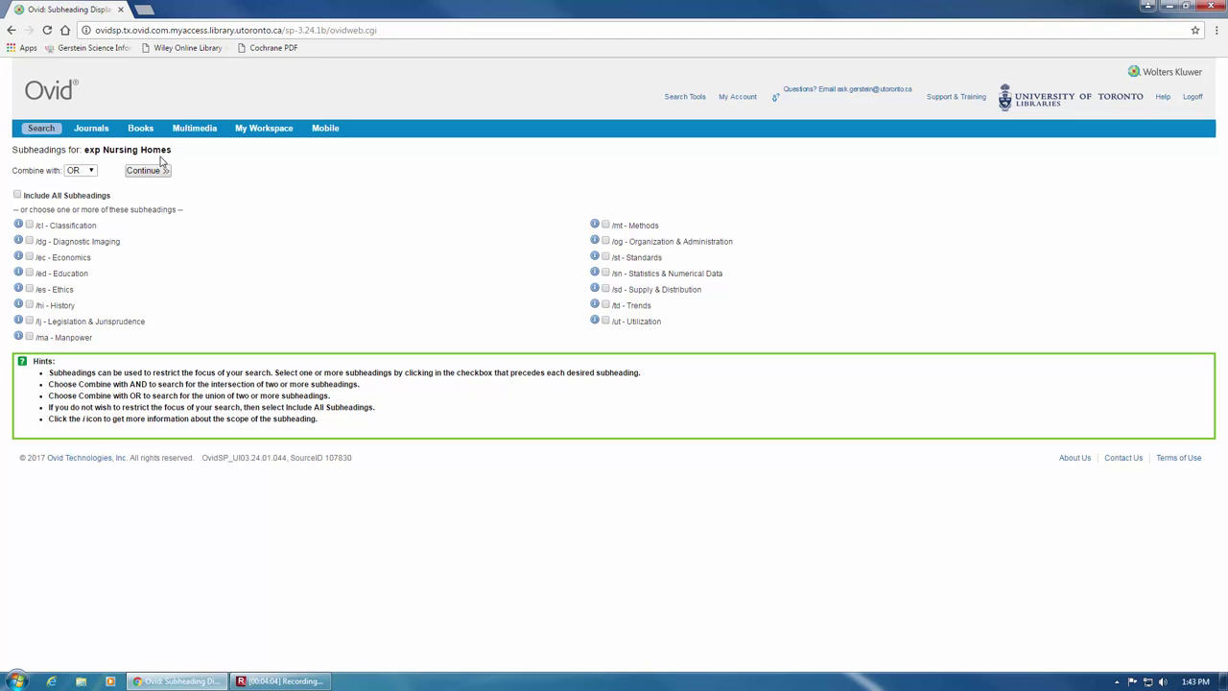
left_click(147, 171)
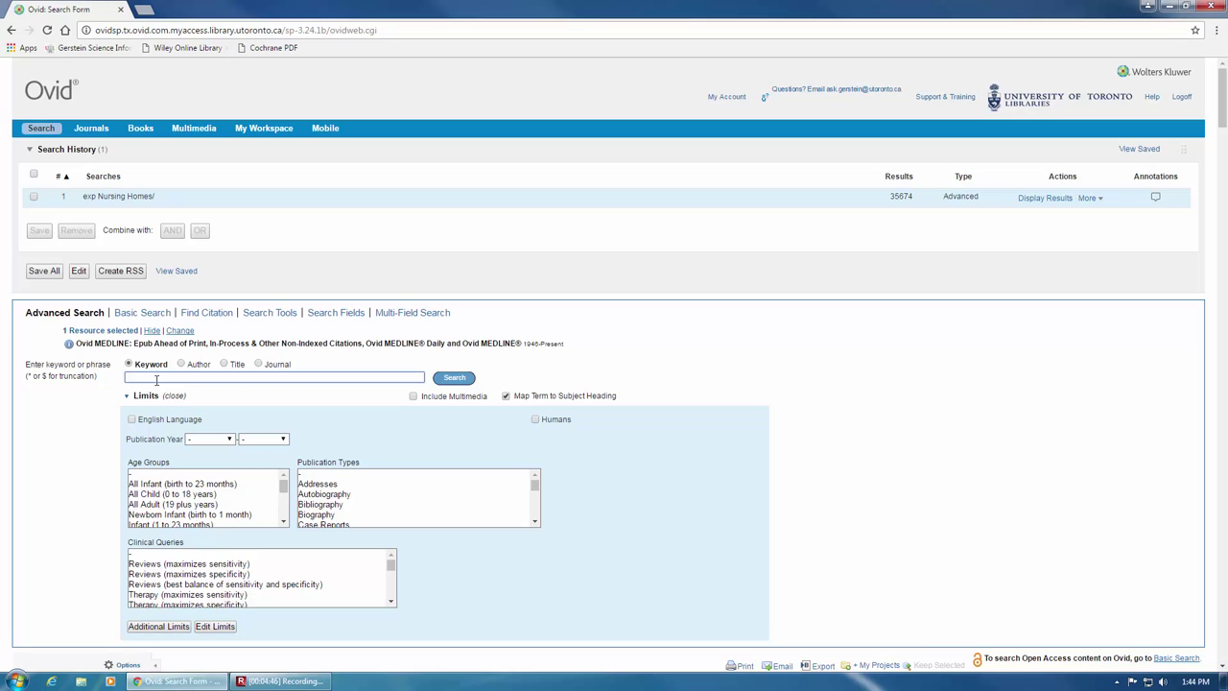
Search for "homes for the aged" and locate the mapped Homes for the Aged heading in the full subject tree
type("homes for the aged")
left_click(451, 382)
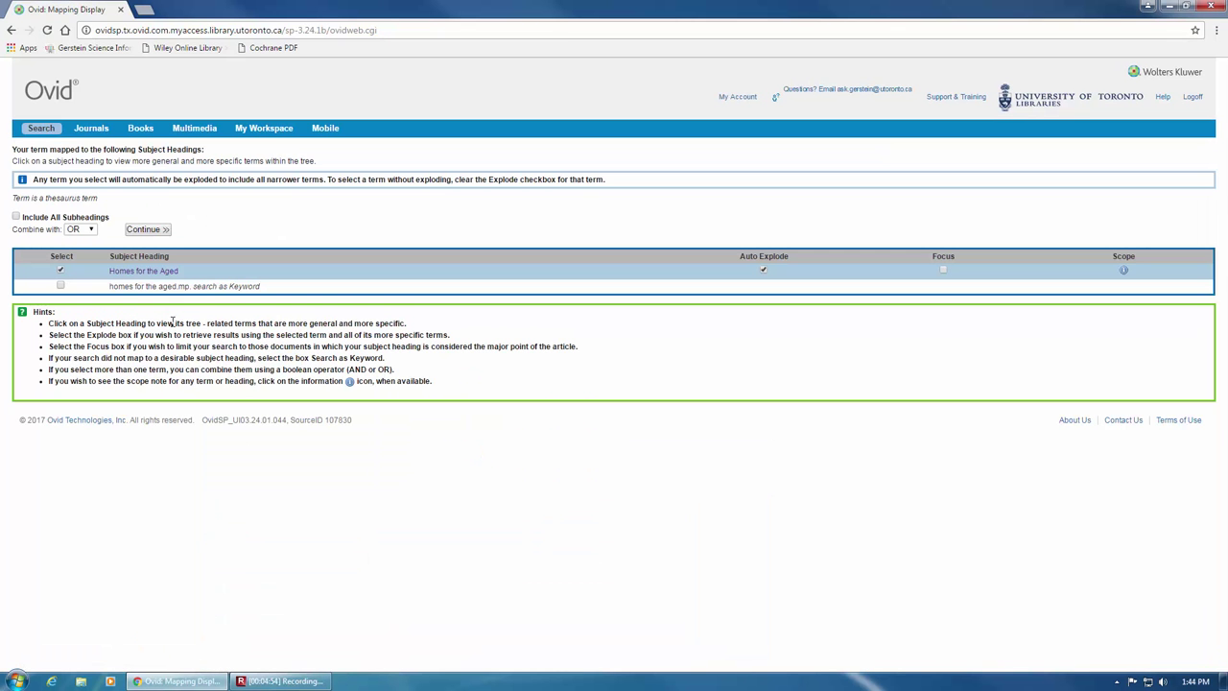
left_click(152, 275)
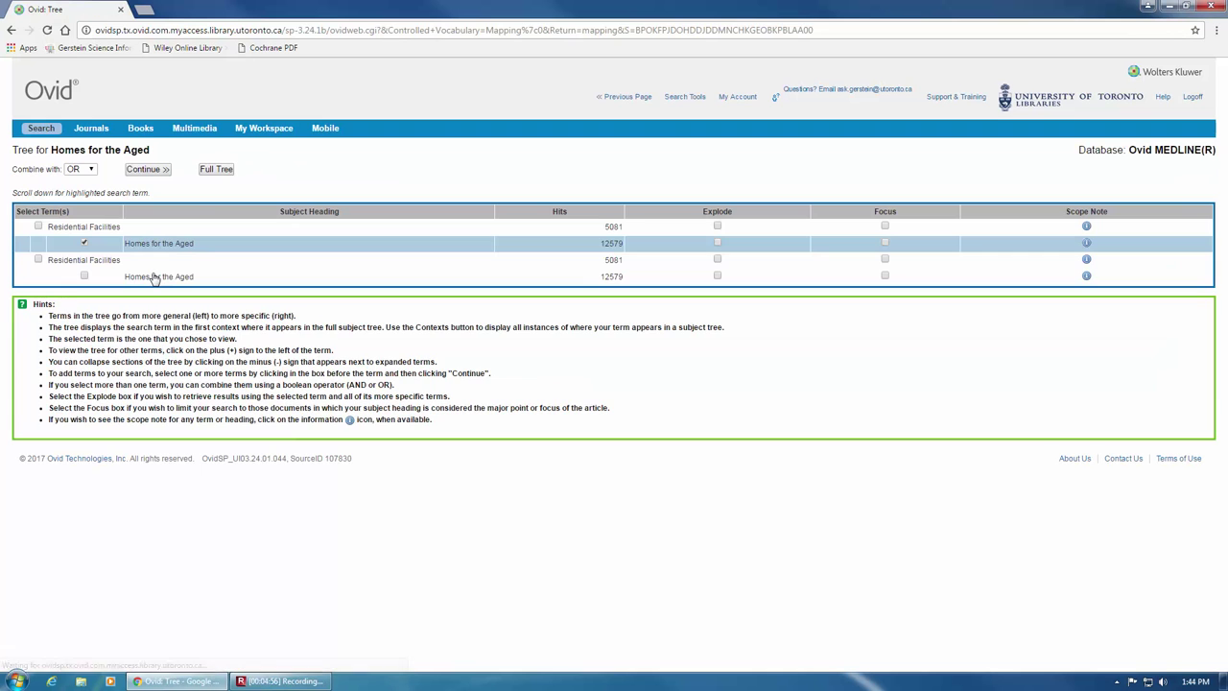
left_click(216, 171)
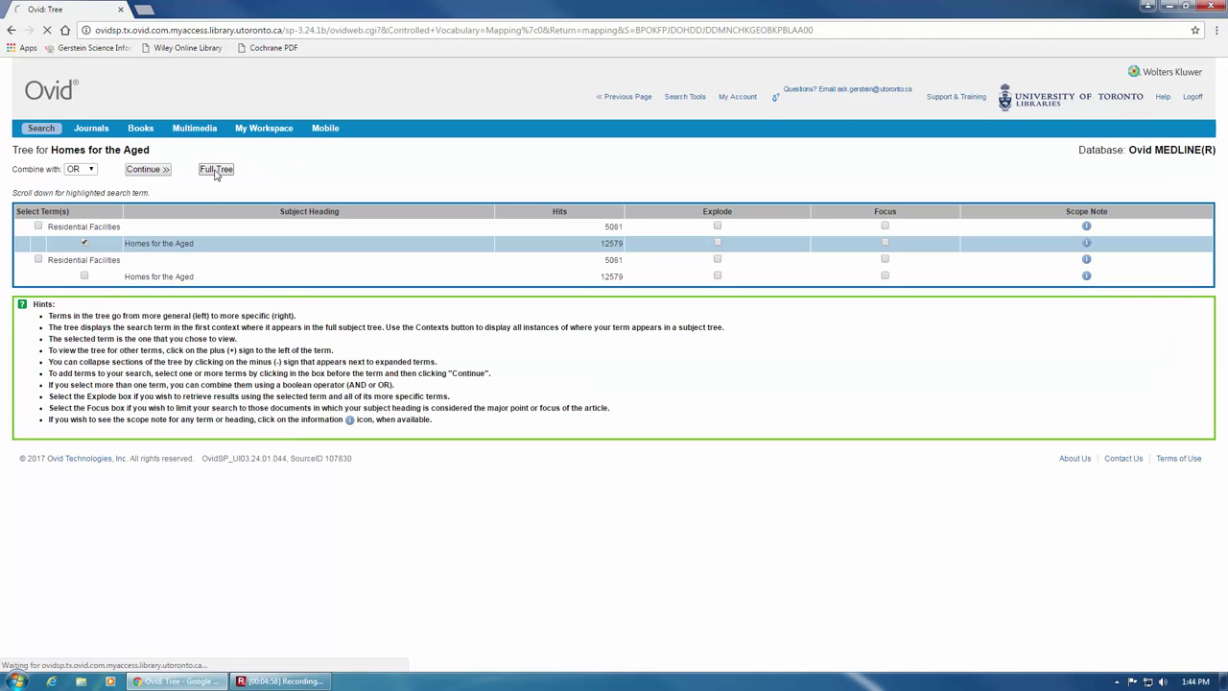
scroll(219, 404, "down", 1)
scroll(219, 404, "down", 3)
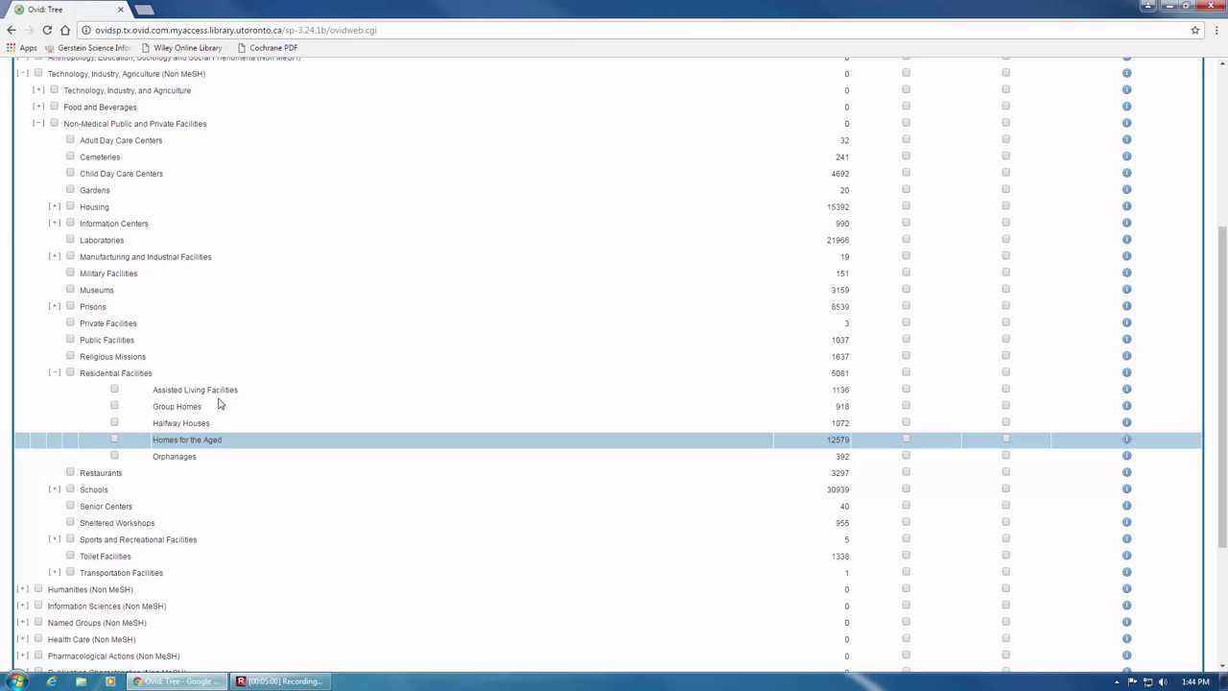
Read the scope note for Homes for the Aged, and search that heading unexploded without any subheading restriction
left_click(1127, 423)
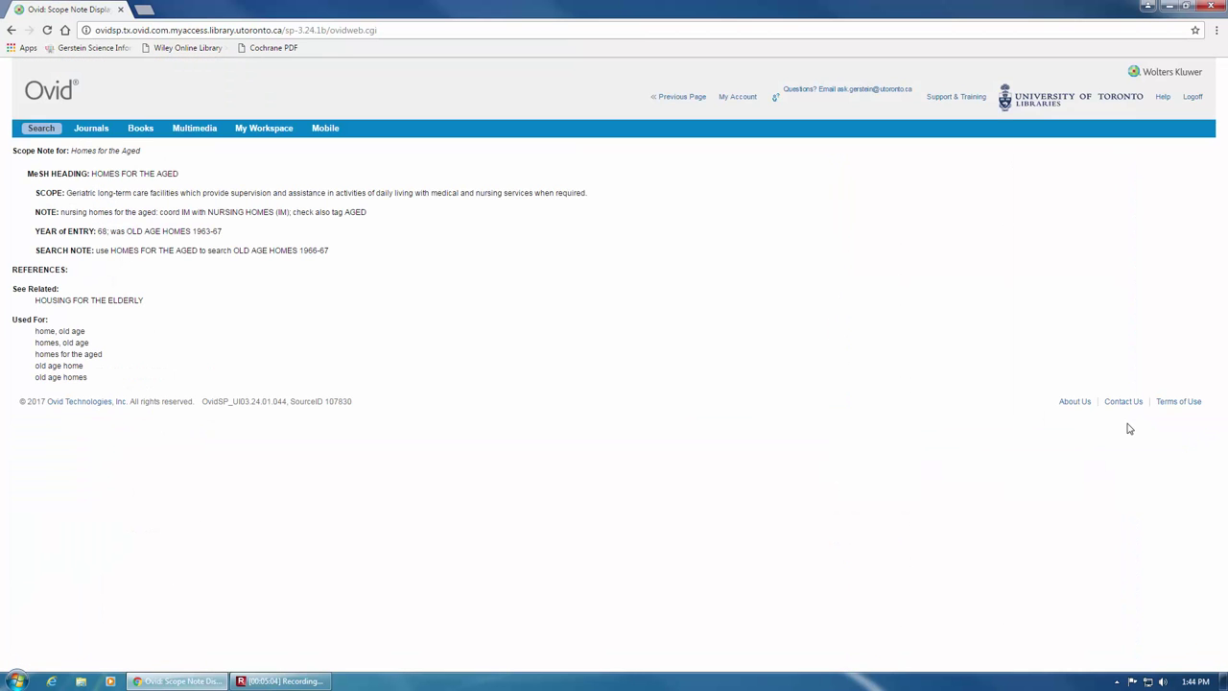
left_click(7, 32)
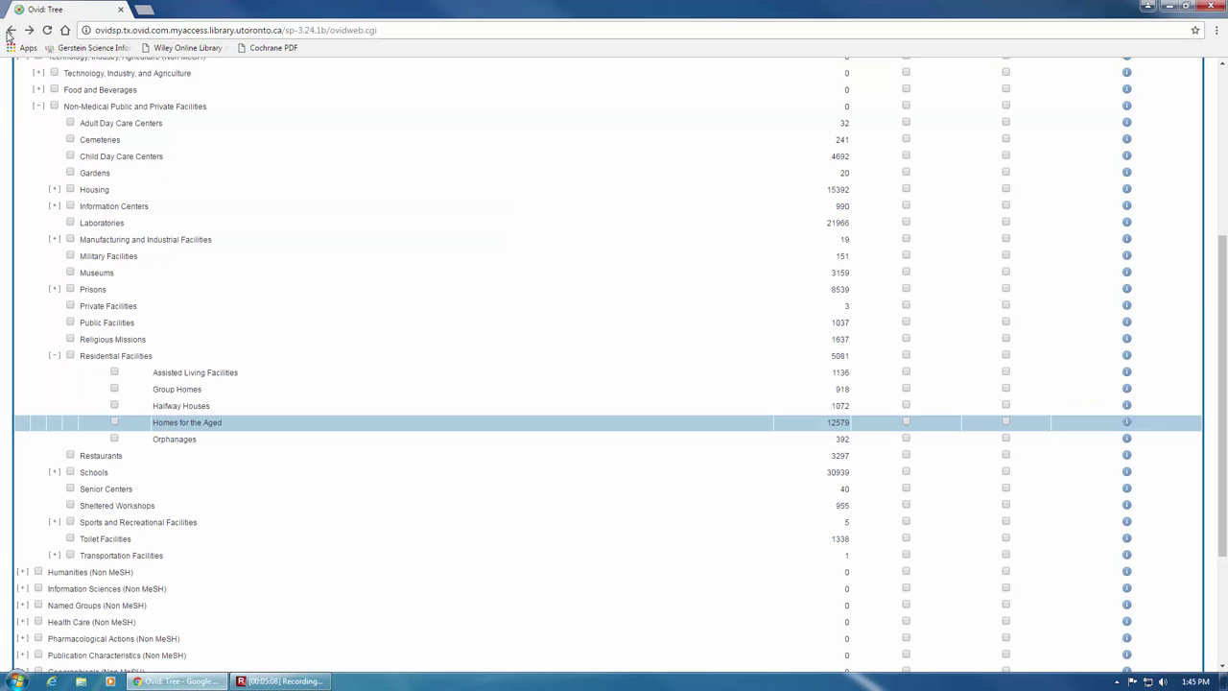
left_click(114, 422)
scroll(69, 341, "up", 4)
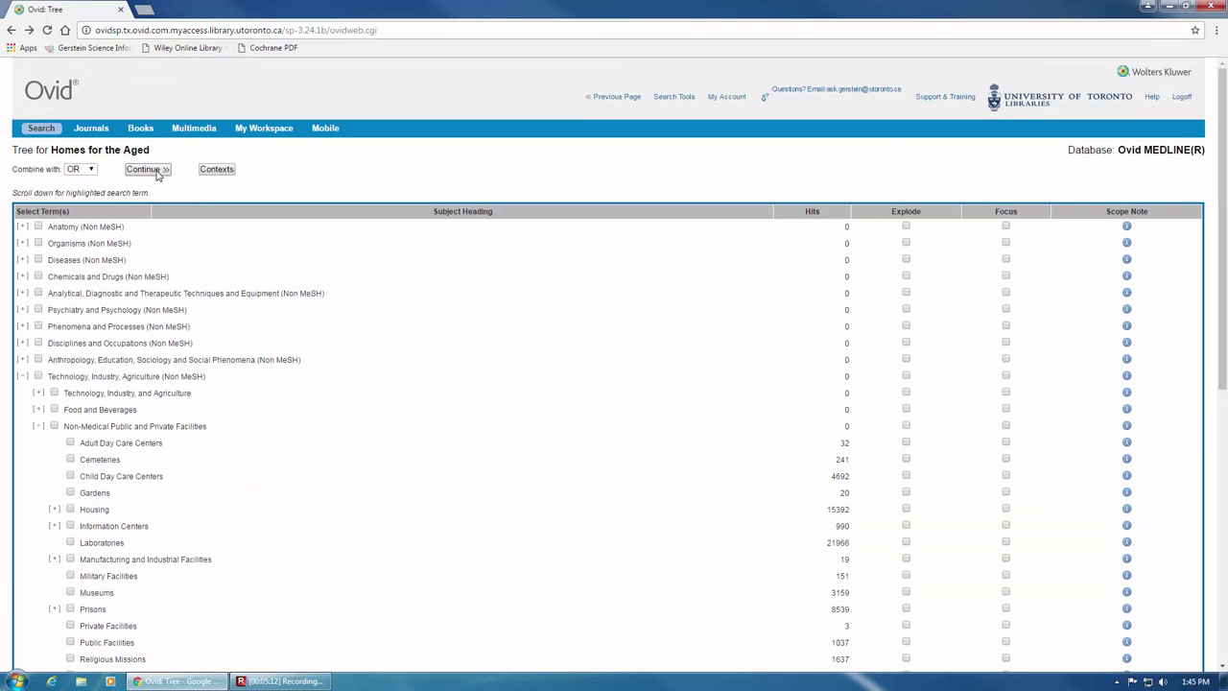
left_click(146, 170)
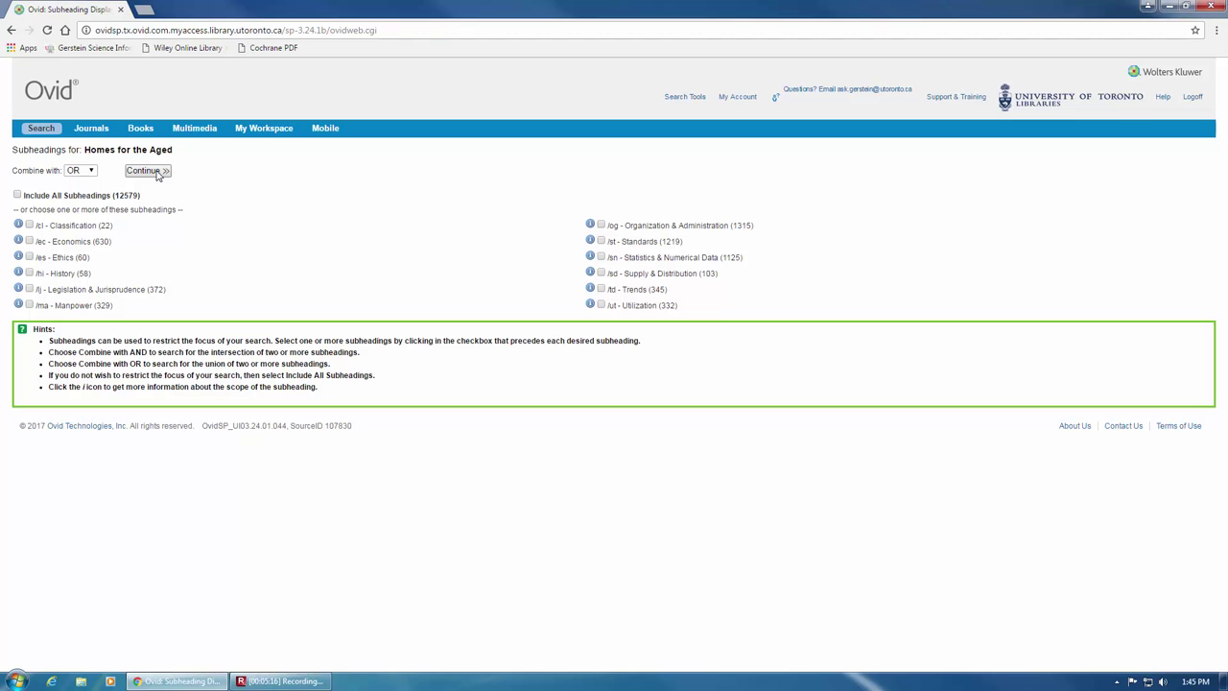
left_click(156, 172)
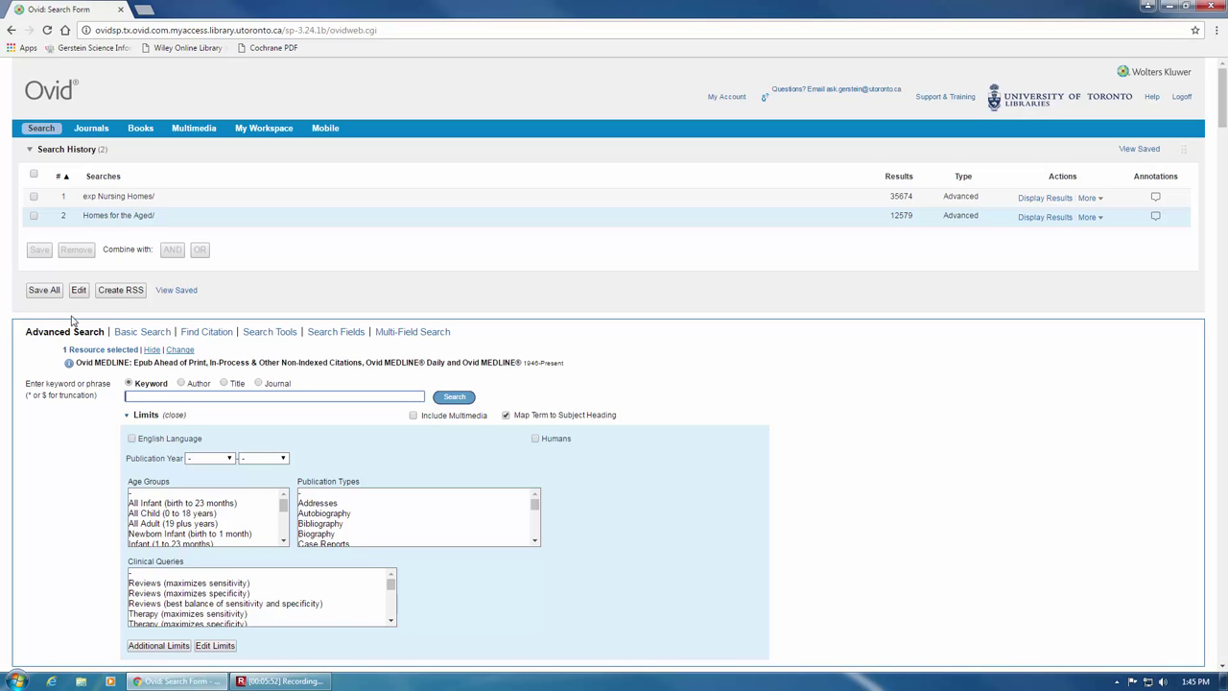
Run a direct subject heading search using the syntax "homes for the aged/"
type("homes for the aged/")
left_click(455, 397)
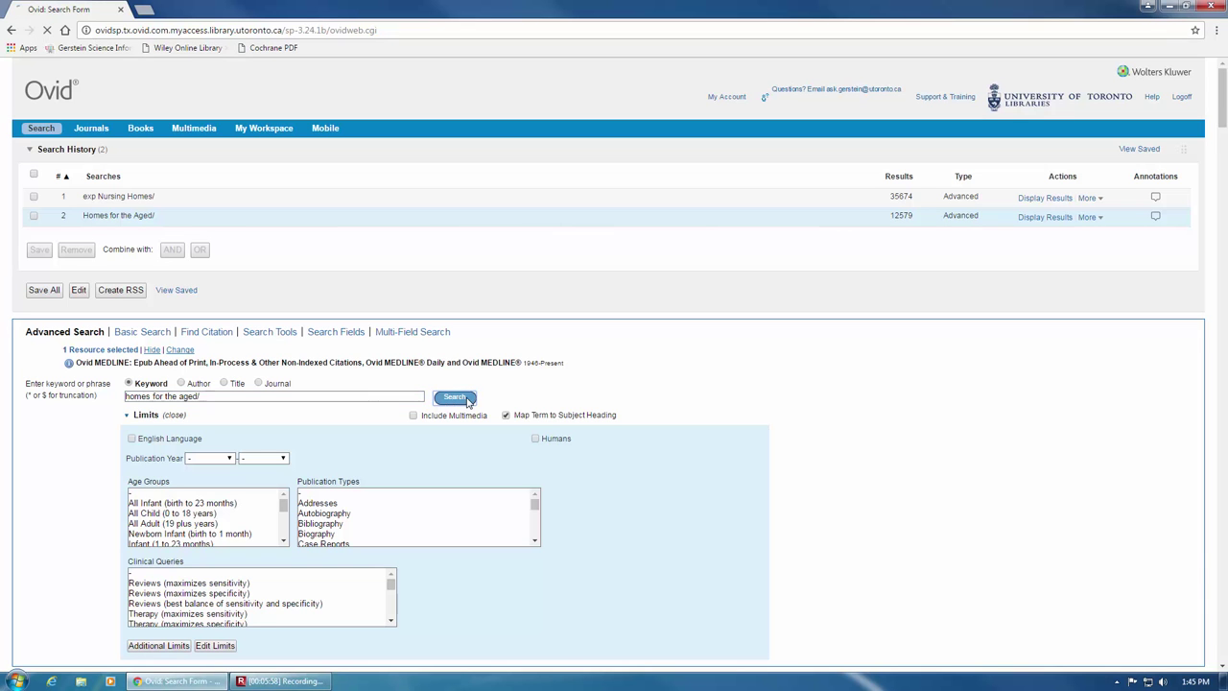